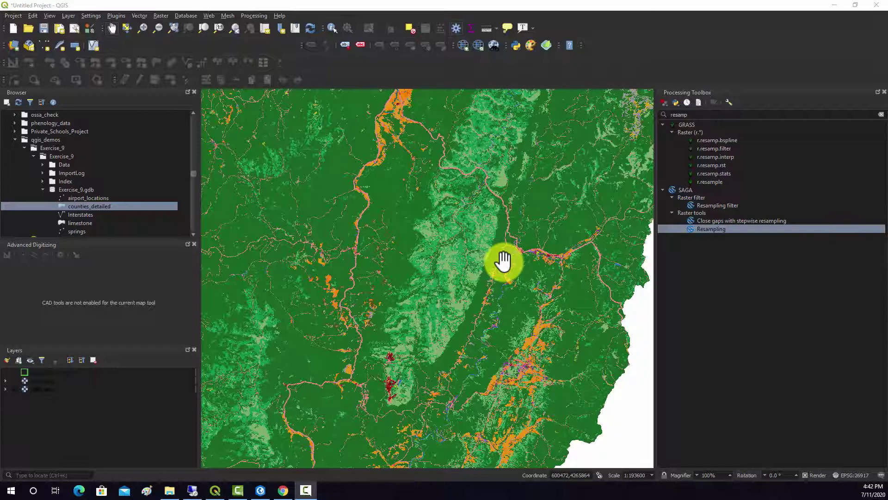
Step: Open the SAGA Resampling tool with ncld_wv2 as the input grid and Majority as the upscaling method
{"action": "left_click_drag", "start_coordinate": [492, 252], "coordinate": [595, 230]}
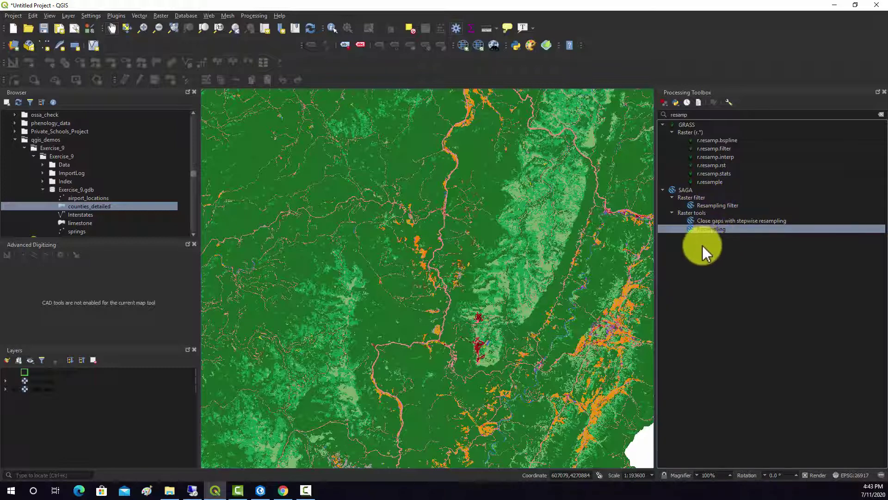
{"action": "double_click", "coordinate": [706, 228]}
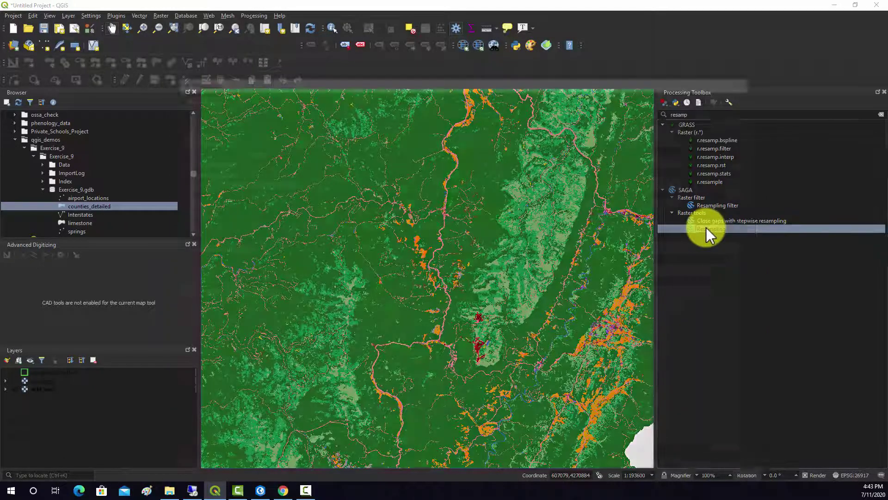
{"action": "left_click_drag", "start_coordinate": [326, 82], "coordinate": [322, 64]}
{"action": "left_click", "coordinate": [728, 101]}
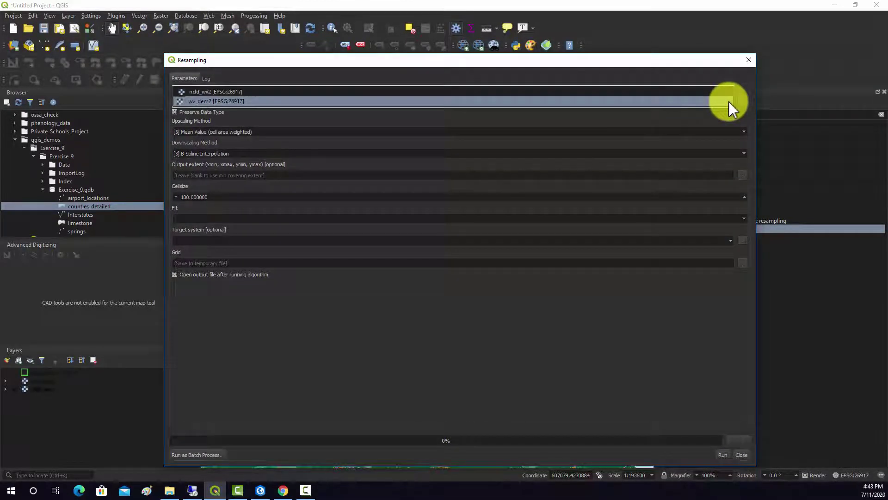
{"action": "left_click", "coordinate": [207, 91]}
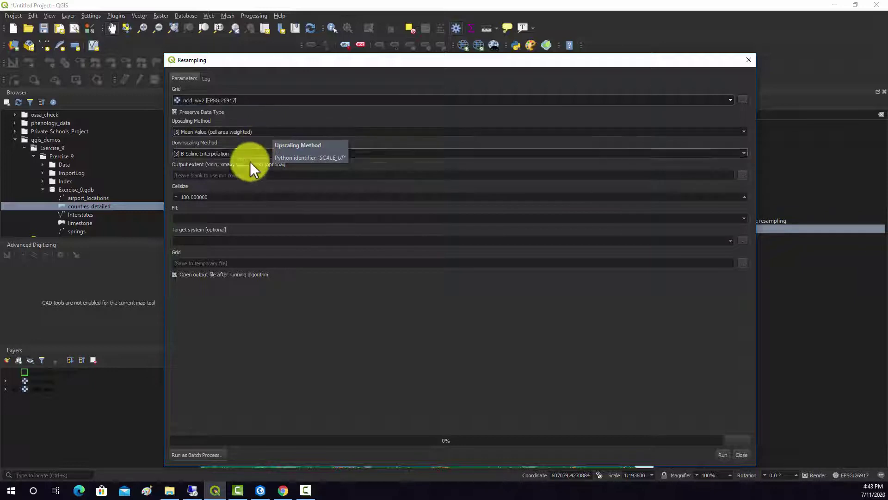
{"action": "left_click", "coordinate": [270, 132]}
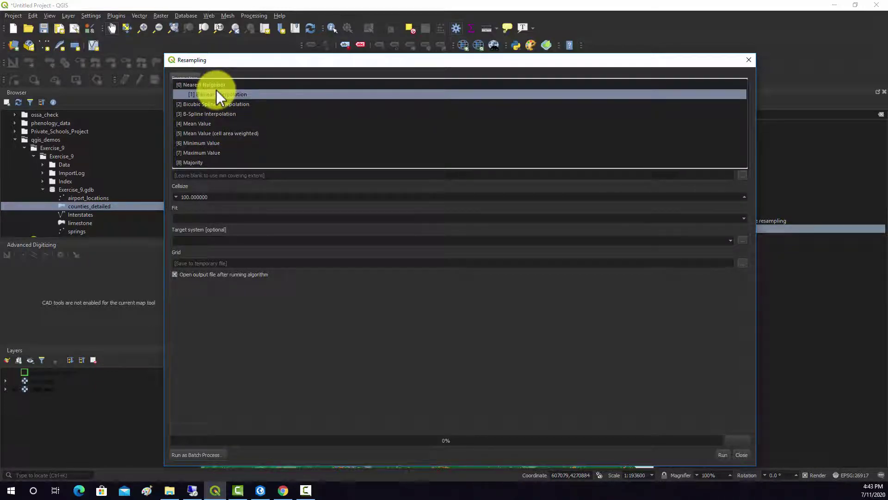
{"action": "left_click", "coordinate": [193, 163]}
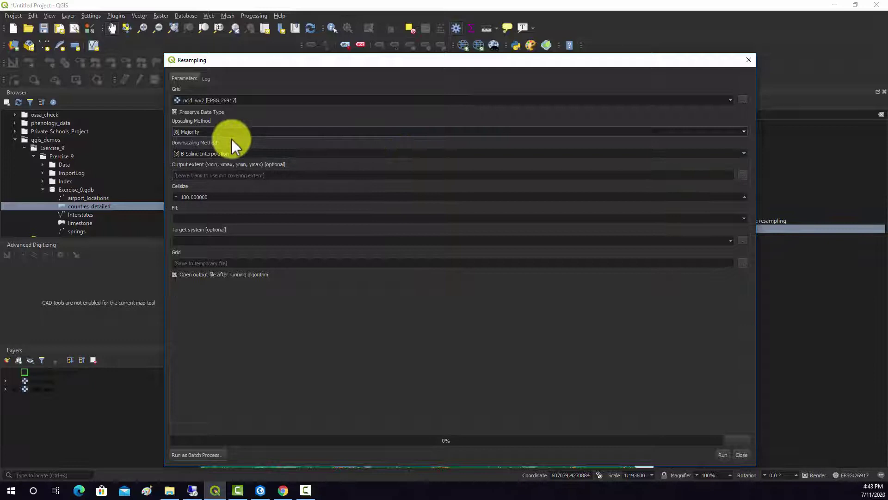
Step: Set the output extent of the resampling to the extent of the ncld_wv2 layer
{"action": "left_click", "coordinate": [742, 175]}
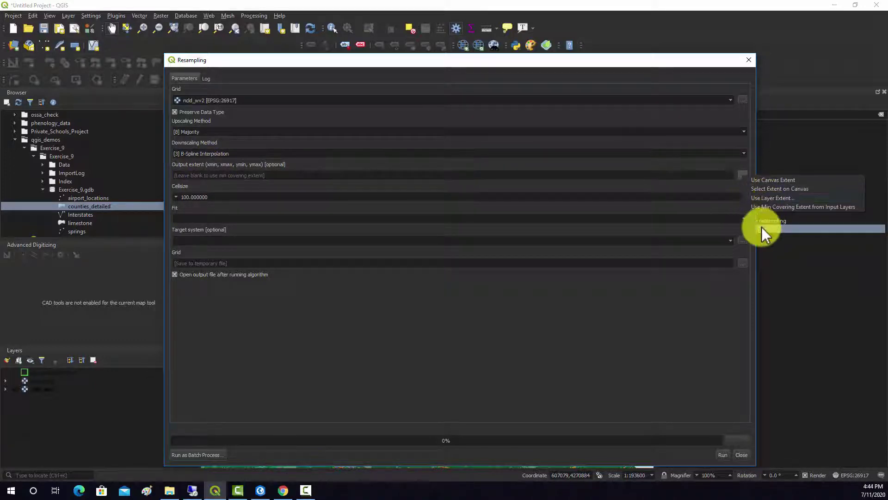
{"action": "left_click", "coordinate": [767, 198]}
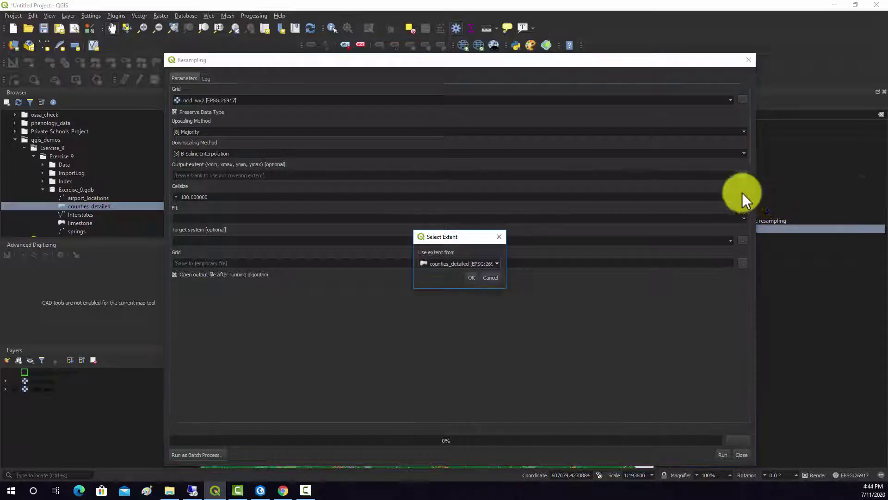
{"action": "left_click", "coordinate": [479, 261]}
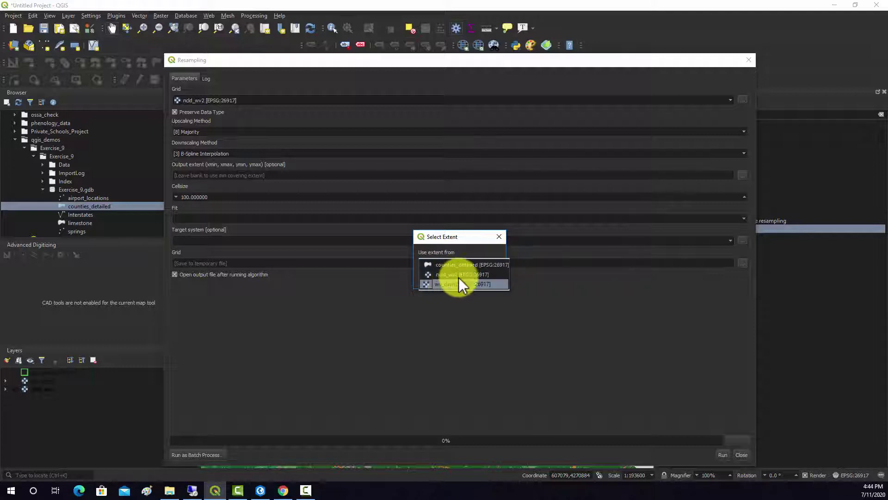
{"action": "left_click", "coordinate": [459, 281]}
{"action": "left_click", "coordinate": [481, 280]}
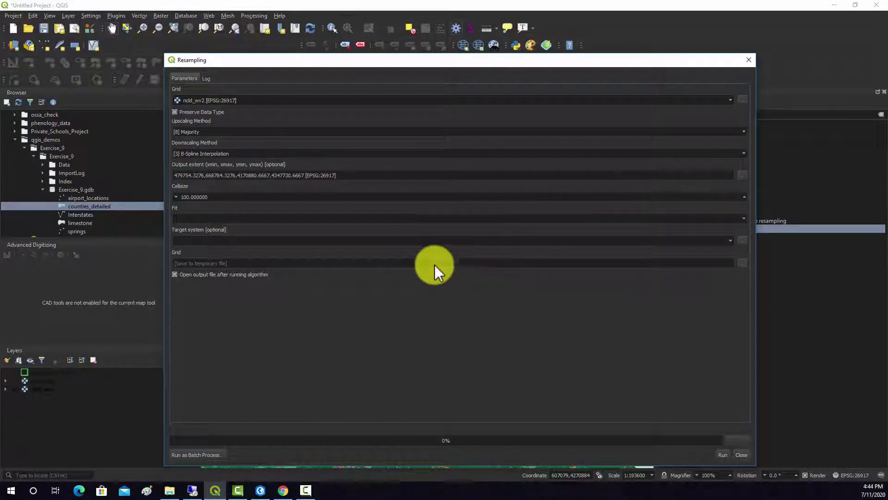
Step: Run the resampling with a cell size of 1000 and the fit set to nodes
{"action": "double_click", "coordinate": [192, 199]}
{"action": "type", "text": "1"}
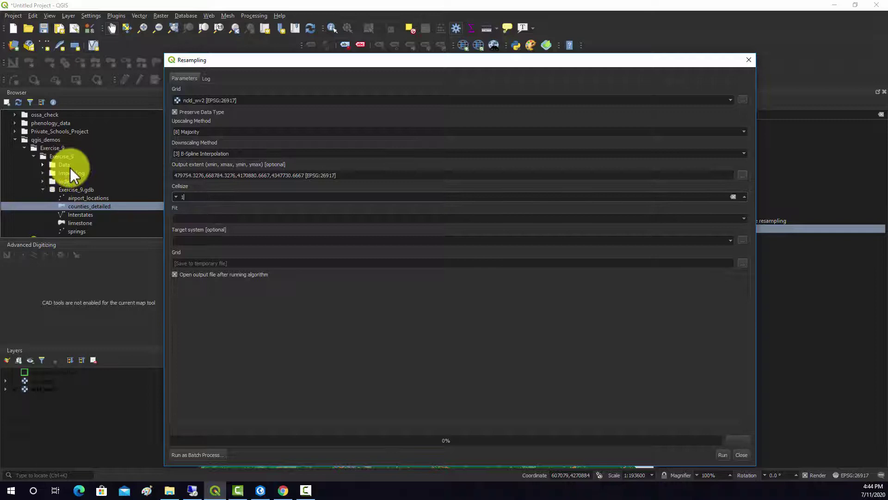
{"action": "type", "text": "000"}
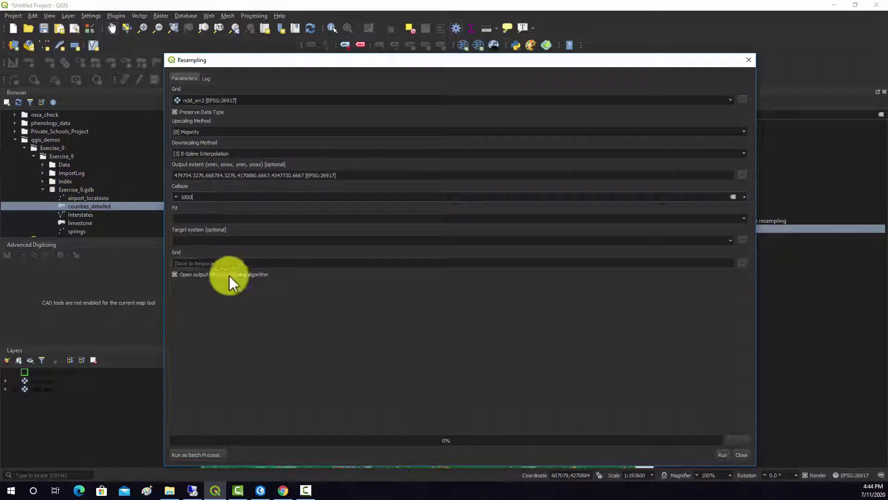
{"action": "left_click", "coordinate": [229, 276]}
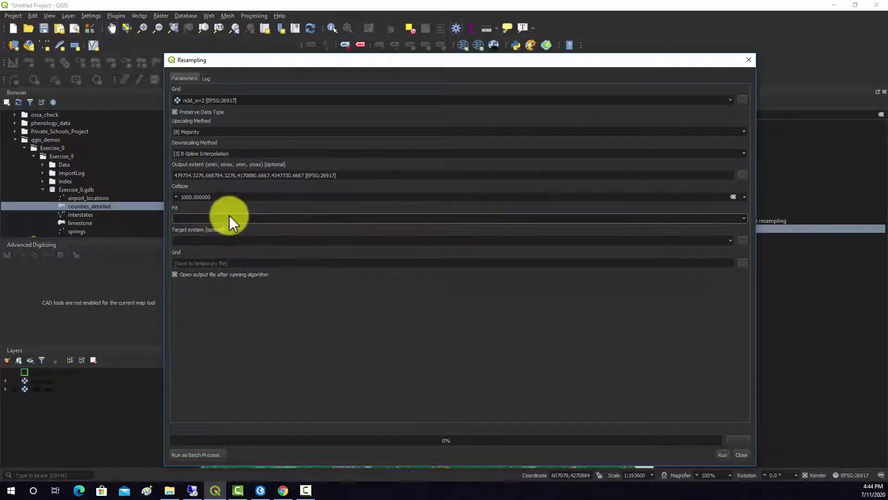
{"action": "left_click", "coordinate": [409, 218]}
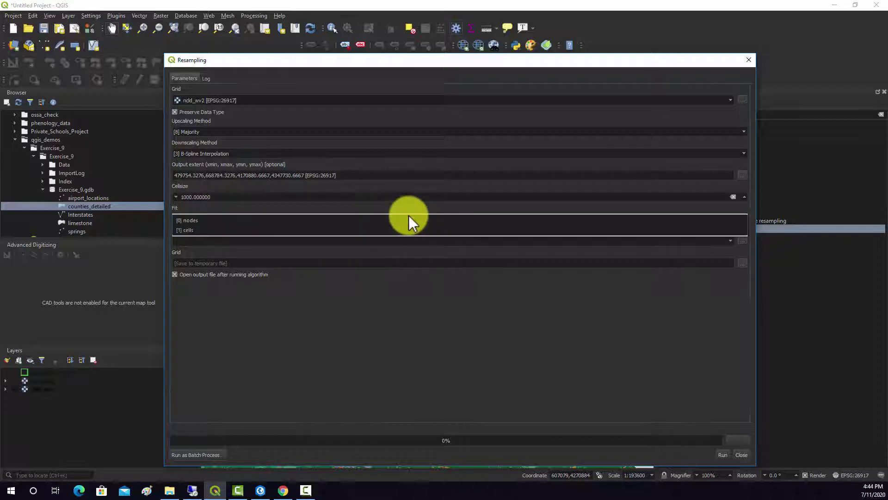
{"action": "left_click", "coordinate": [409, 229]}
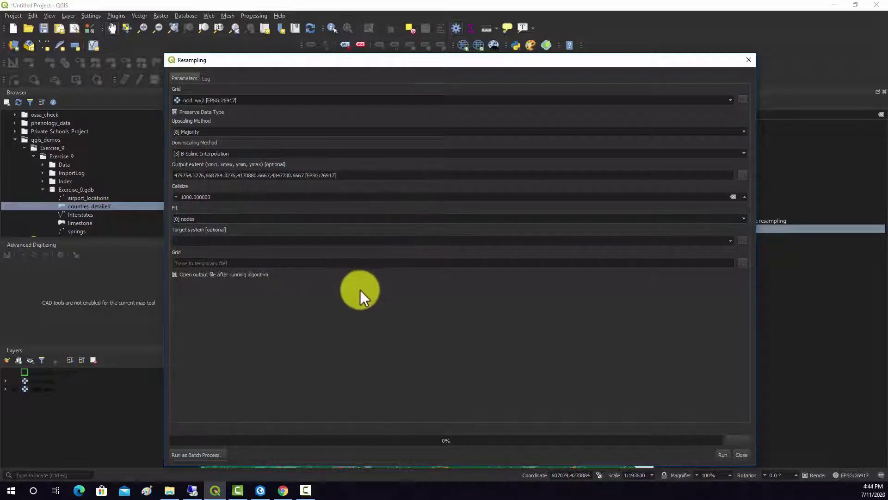
{"action": "left_click", "coordinate": [723, 455]}
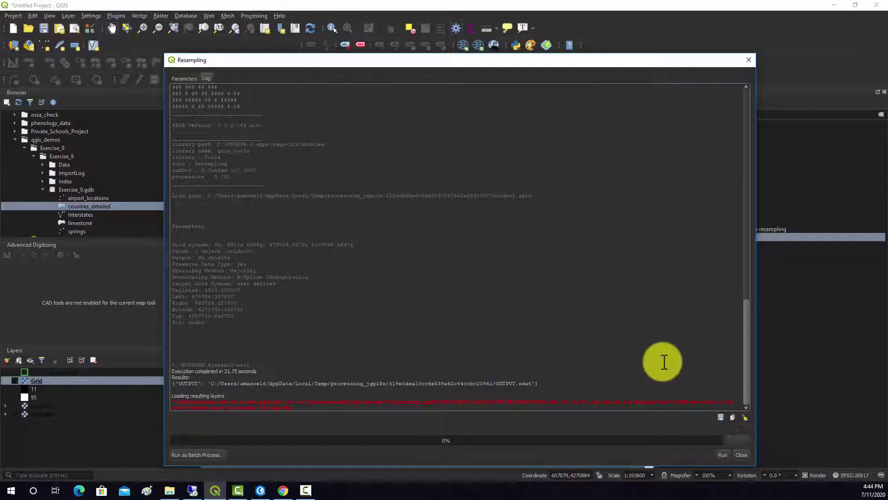
{"action": "left_click", "coordinate": [743, 460]}
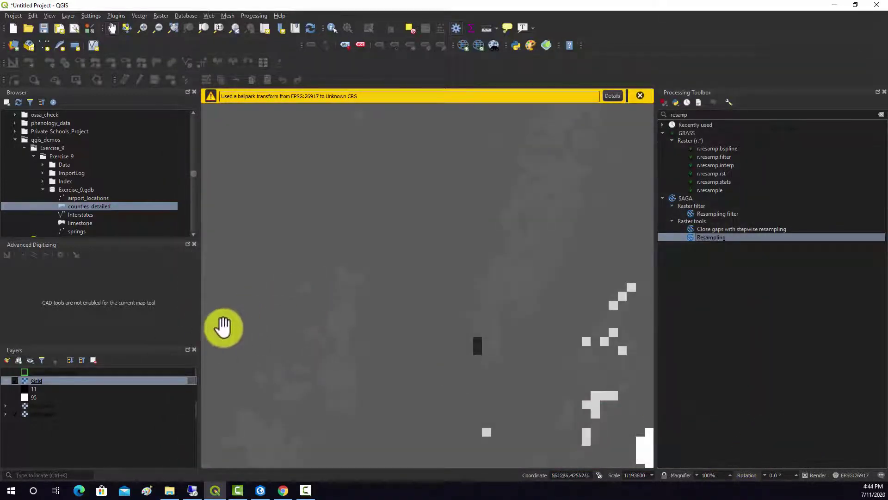
Step: Symbolize the resampled Grid layer as Paletted/Unique values, classified on Band 1 with random colors
{"action": "scroll", "coordinate": [373, 331], "scroll_direction": "down", "scroll_amount": 3}
{"action": "scroll", "coordinate": [373, 331], "scroll_direction": "up", "scroll_amount": 1}
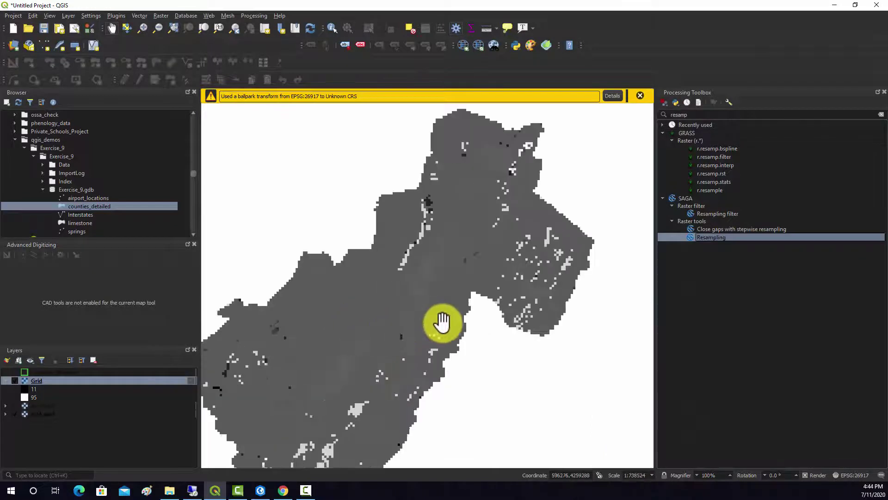
{"action": "left_click_drag", "start_coordinate": [492, 268], "coordinate": [459, 268]}
{"action": "right_click", "coordinate": [40, 380]}
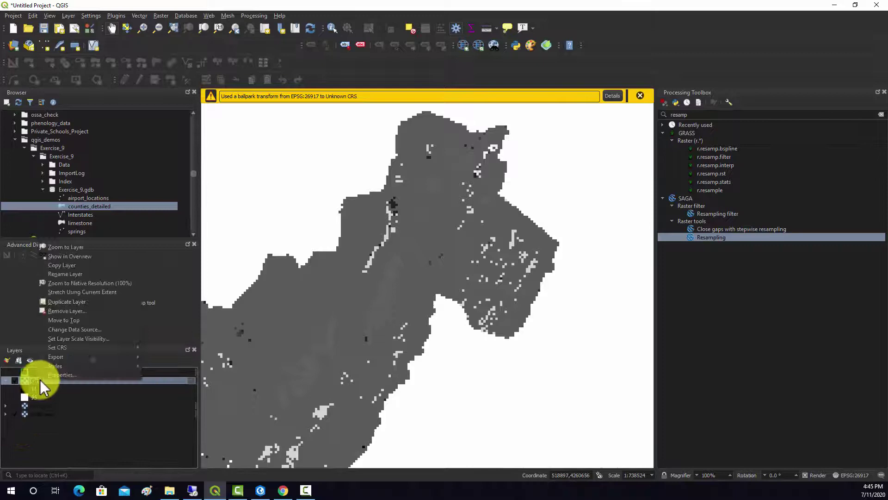
{"action": "left_click", "coordinate": [126, 372]}
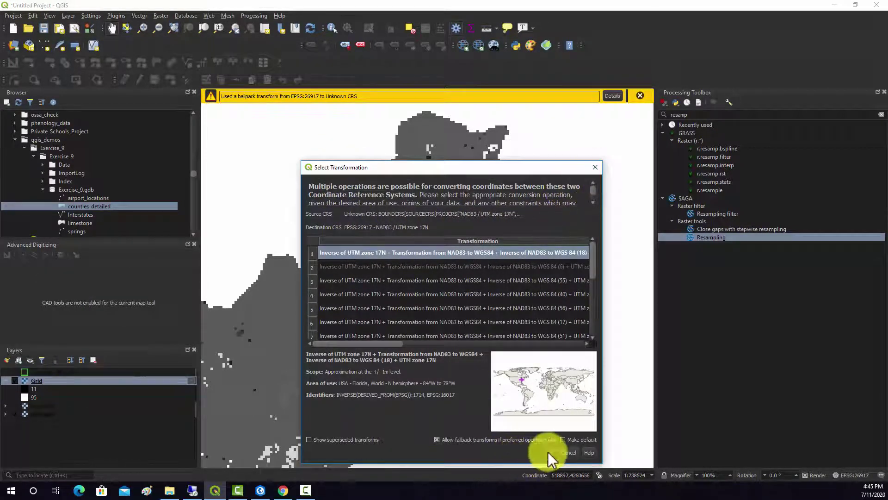
{"action": "left_click", "coordinate": [549, 452]}
{"action": "left_click", "coordinate": [483, 158]}
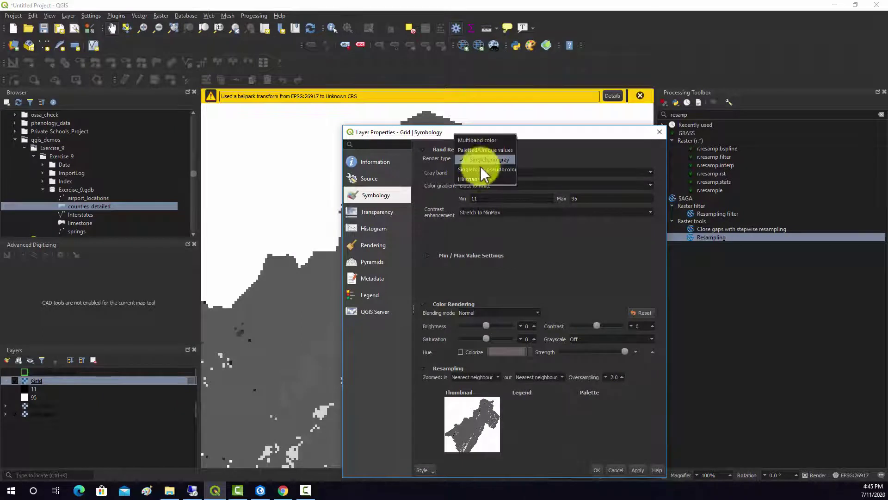
{"action": "left_click", "coordinate": [488, 169]}
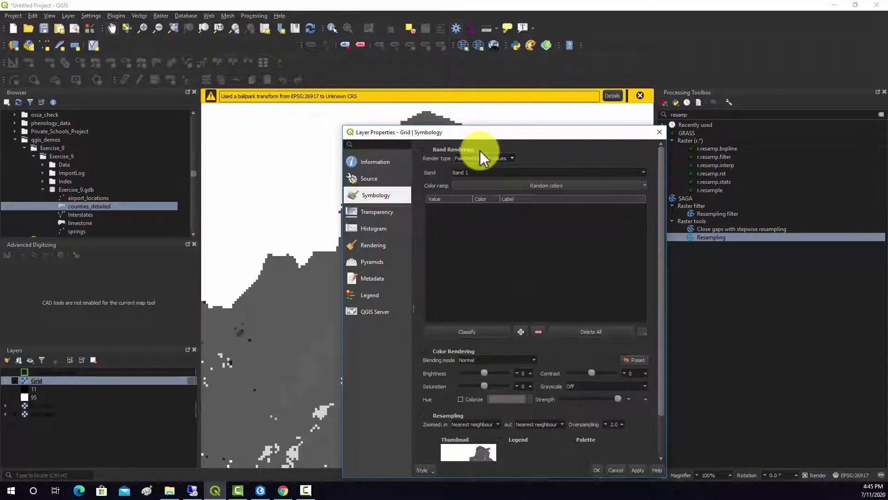
{"action": "left_click", "coordinate": [459, 330]}
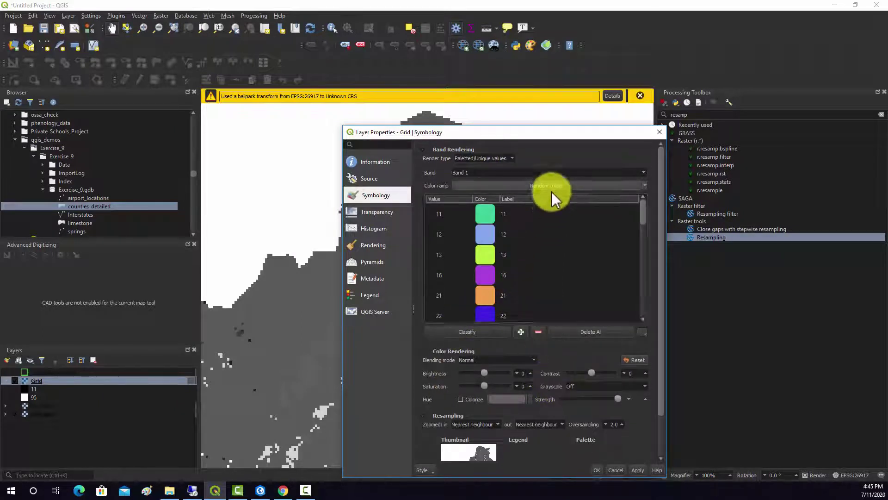
{"action": "scroll", "coordinate": [533, 245], "scroll_direction": "down", "scroll_amount": 5}
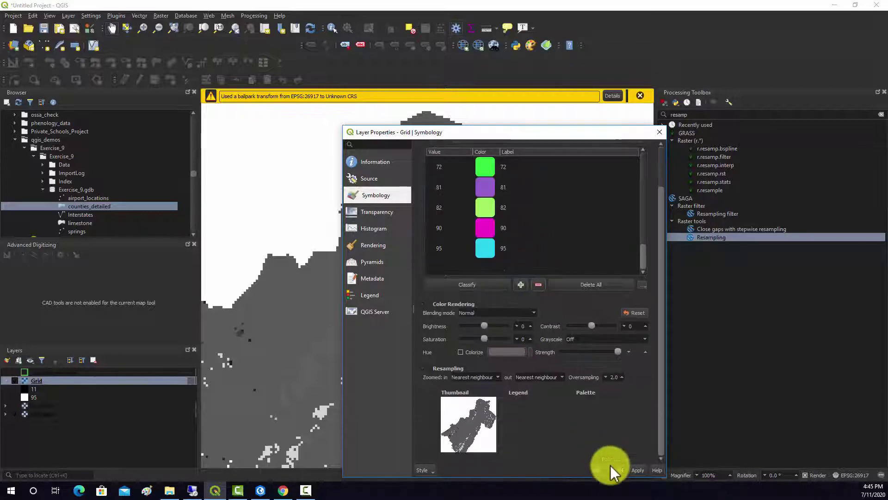
{"action": "left_click", "coordinate": [637, 470]}
{"action": "left_click", "coordinate": [597, 469]}
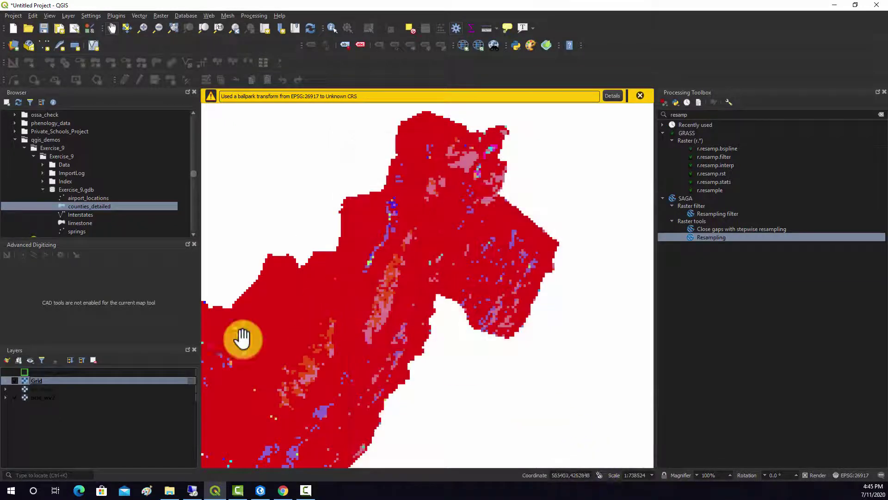
Step: Examine the resampled land cover raster on the map against the class values in its legend
{"action": "left_click", "coordinate": [7, 381]}
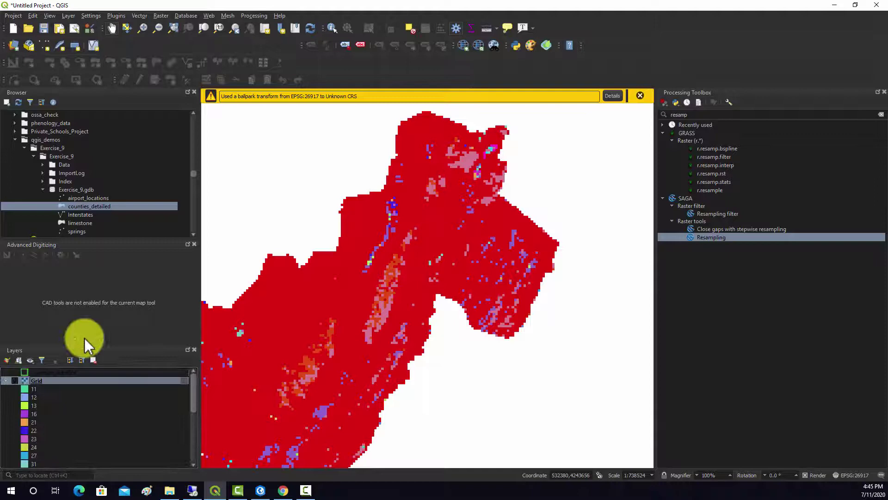
{"action": "left_click_drag", "start_coordinate": [397, 229], "coordinate": [346, 269]}
{"action": "scroll", "coordinate": [347, 337], "scroll_direction": "up", "scroll_amount": 1}
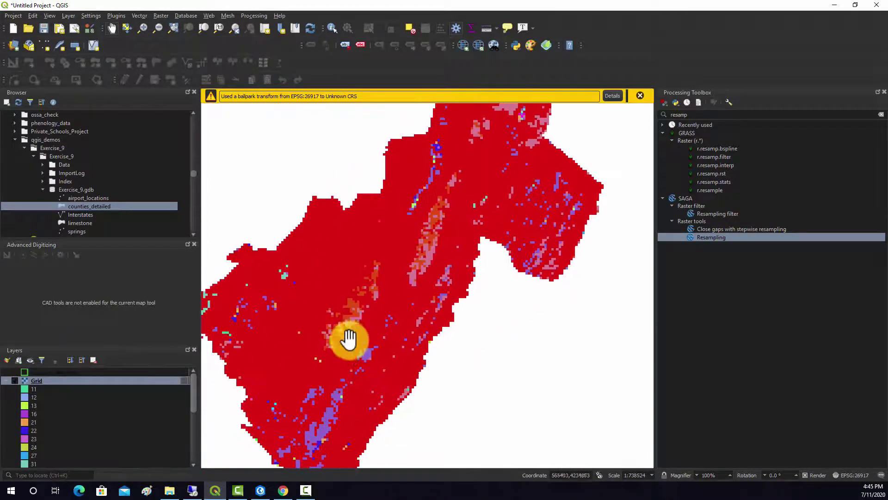
{"action": "scroll", "coordinate": [381, 254], "scroll_direction": "down", "scroll_amount": 2}
{"action": "scroll", "coordinate": [331, 354], "scroll_direction": "up", "scroll_amount": 1}
{"action": "left_click_drag", "start_coordinate": [331, 354], "coordinate": [445, 300]}
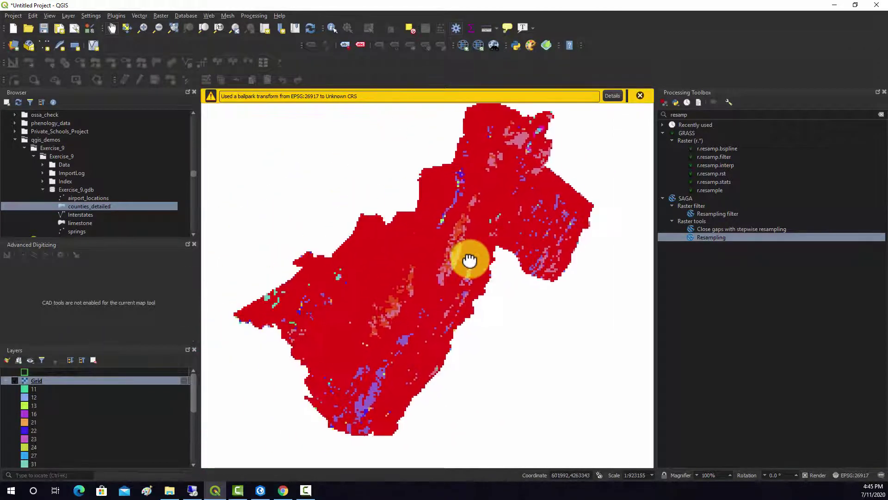
{"action": "scroll", "coordinate": [62, 428], "scroll_direction": "down", "scroll_amount": 1}
{"action": "scroll", "coordinate": [62, 428], "scroll_direction": "down", "scroll_amount": 2}
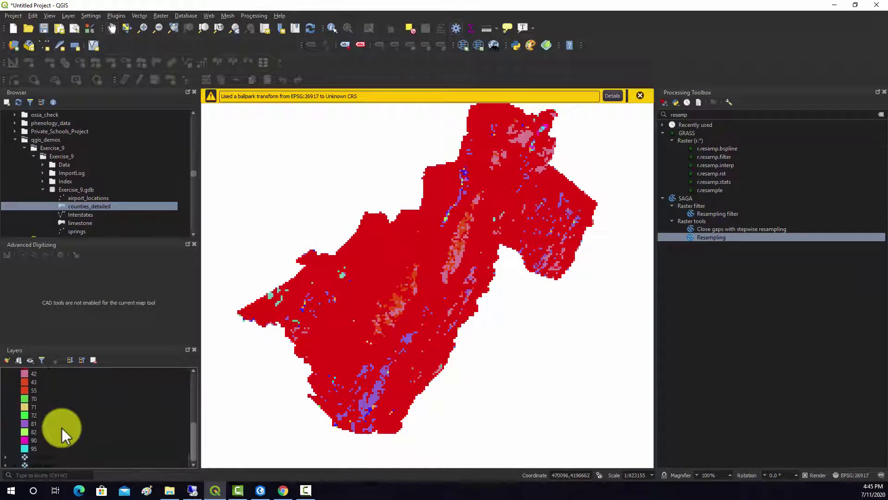
{"action": "scroll", "coordinate": [62, 426], "scroll_direction": "down", "scroll_amount": 2}
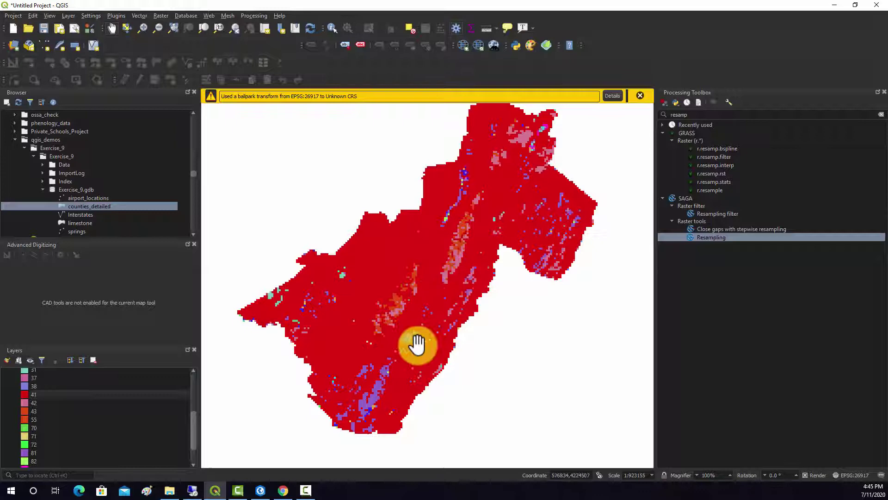
{"action": "scroll", "coordinate": [80, 409], "scroll_direction": "down", "scroll_amount": 1}
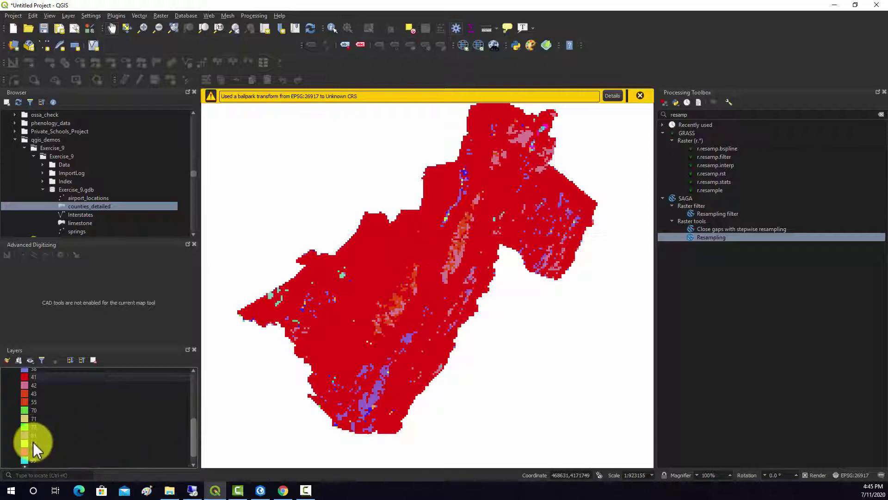
{"action": "left_click_drag", "start_coordinate": [470, 251], "coordinate": [453, 269]}
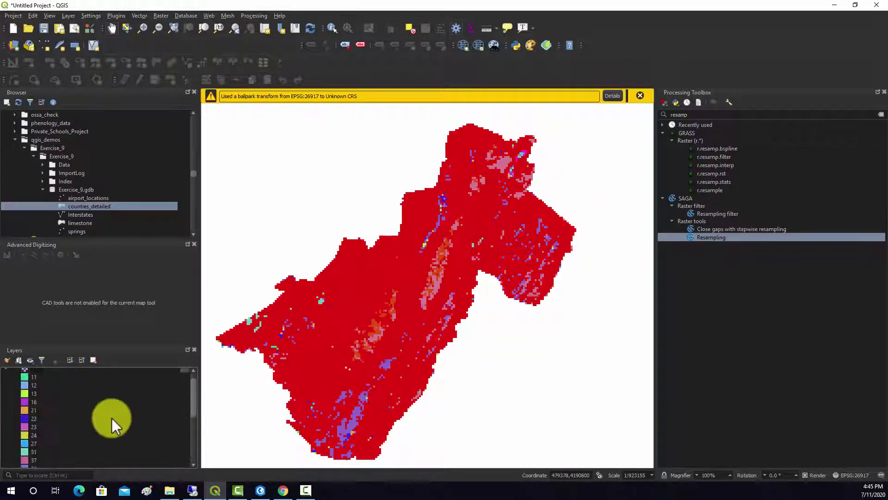
Step: Hide the resampled Grid layer with its legend collapsed and display the wv_dem2 elevation raster
{"action": "scroll", "coordinate": [111, 426], "scroll_direction": "up", "scroll_amount": 1}
{"action": "left_click", "coordinate": [14, 382]}
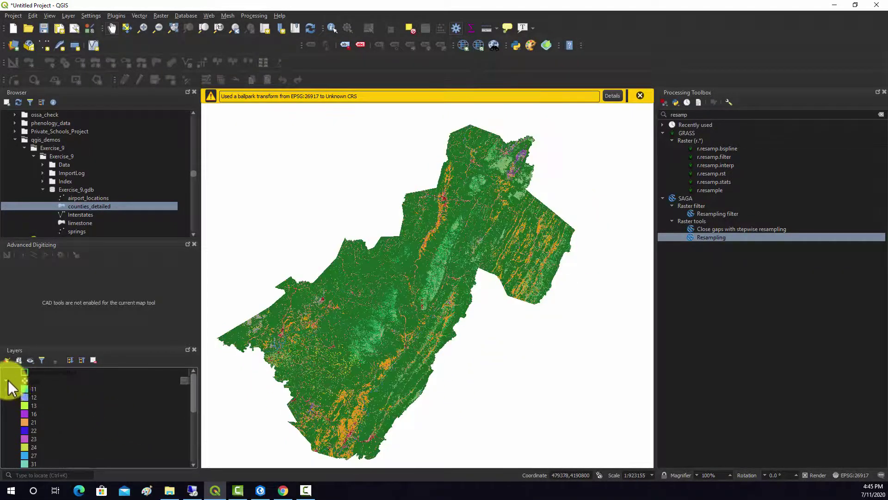
{"action": "left_click", "coordinate": [6, 380]}
{"action": "left_click", "coordinate": [14, 390]}
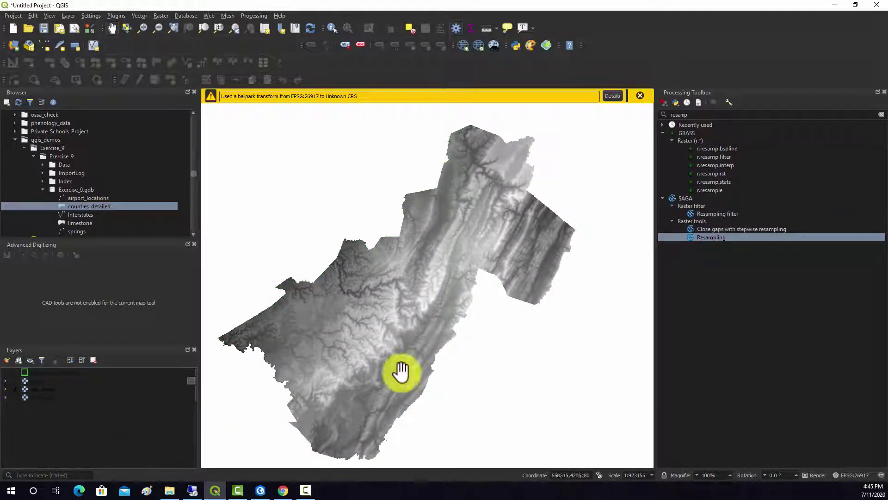
Step: Start the SAGA Resampling tool on the wv_dem2 elevation raster with Bilinear Interpolation as the upscaling method
{"action": "double_click", "coordinate": [712, 237]}
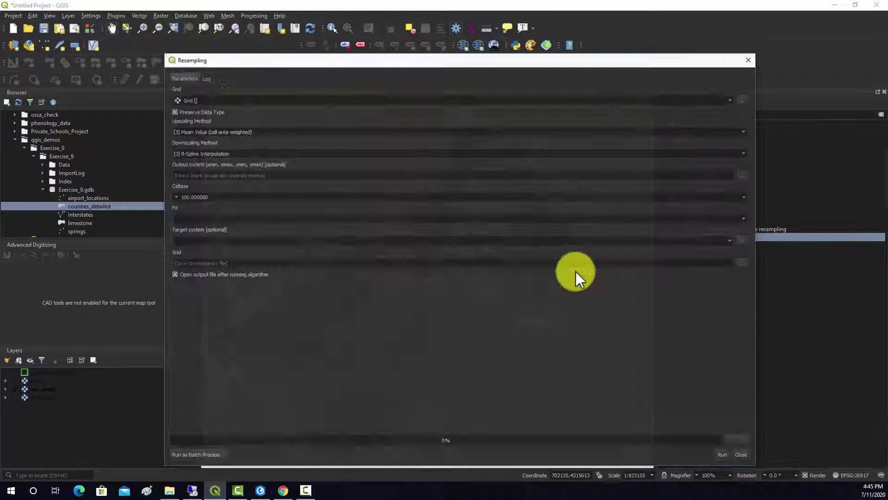
{"action": "left_click", "coordinate": [256, 99]}
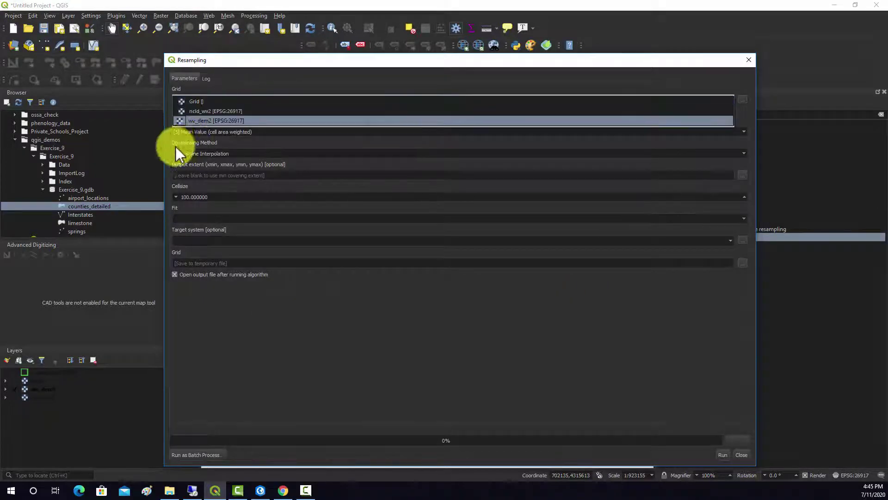
{"action": "left_click", "coordinate": [201, 119]}
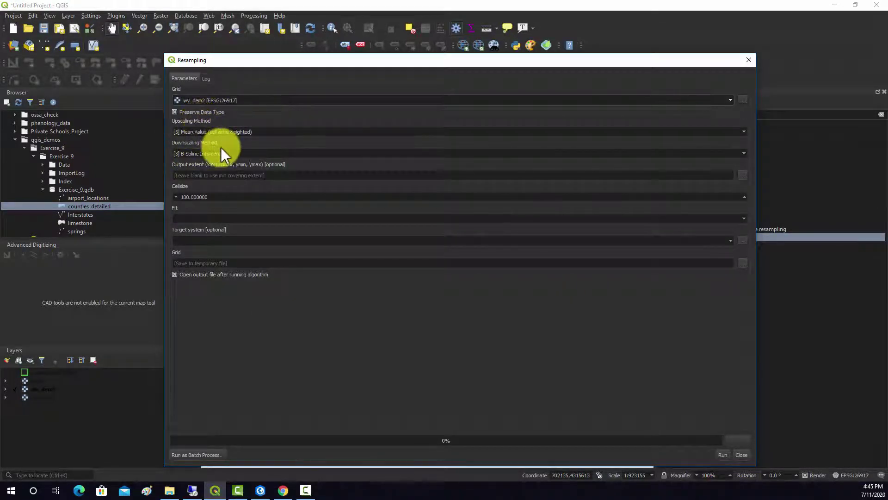
{"action": "left_click", "coordinate": [263, 132]}
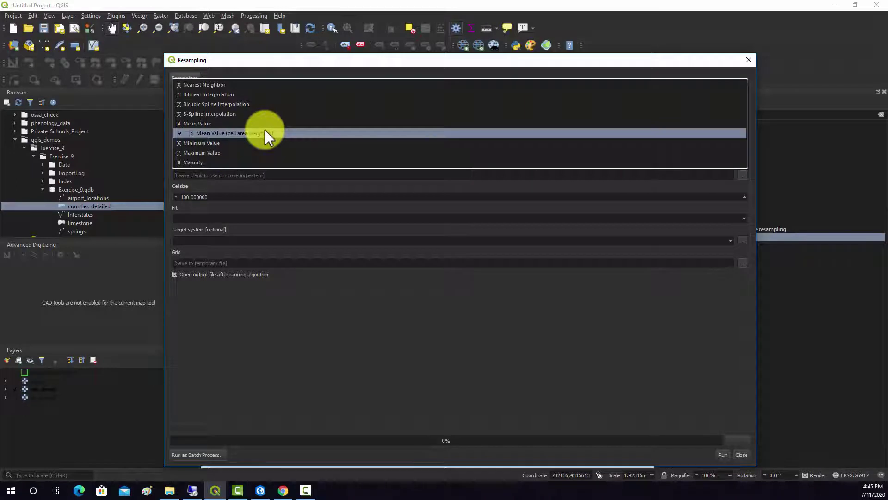
{"action": "left_click", "coordinate": [223, 95]}
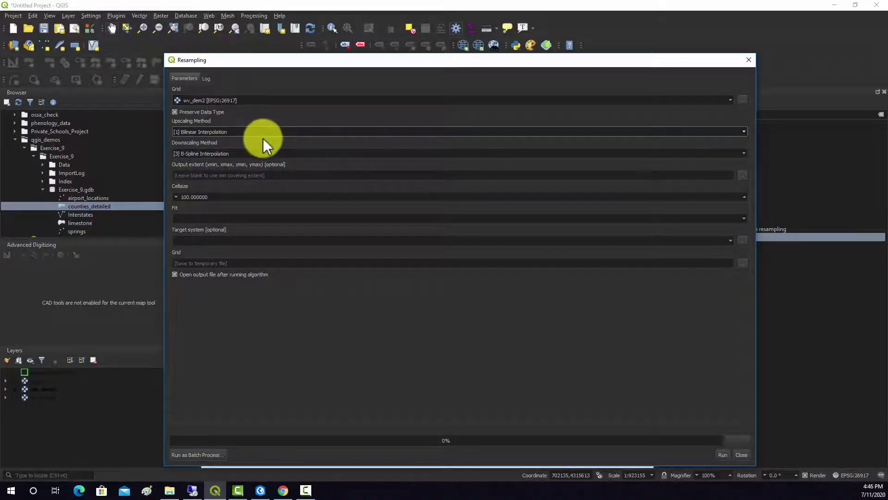
Step: Run the elevation resampling with a cell size of 1000 and the fit set to nodes, closing the tool when finished
{"action": "left_click_drag", "start_coordinate": [212, 196], "coordinate": [179, 196]}
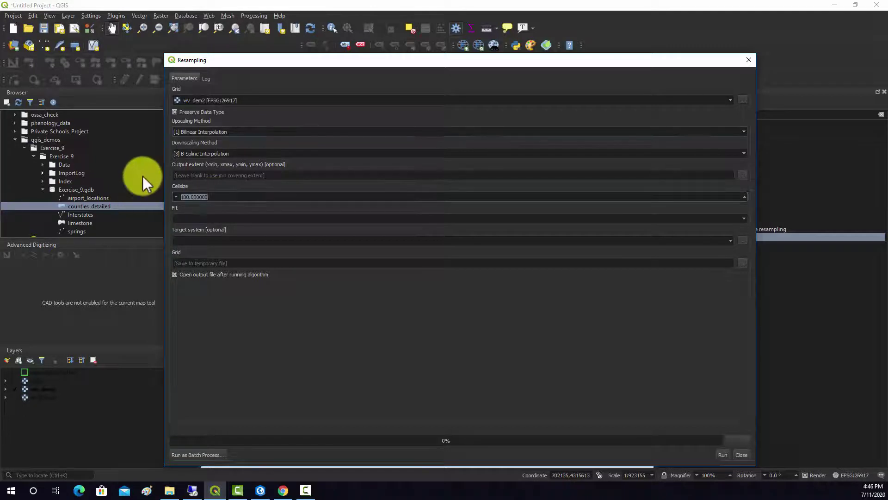
{"action": "key", "text": "BackSpace"}
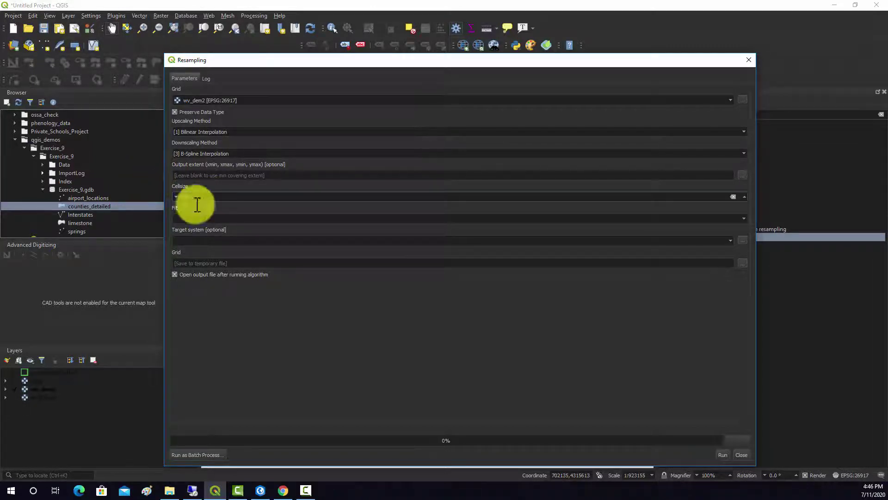
{"action": "type", "text": "1000"}
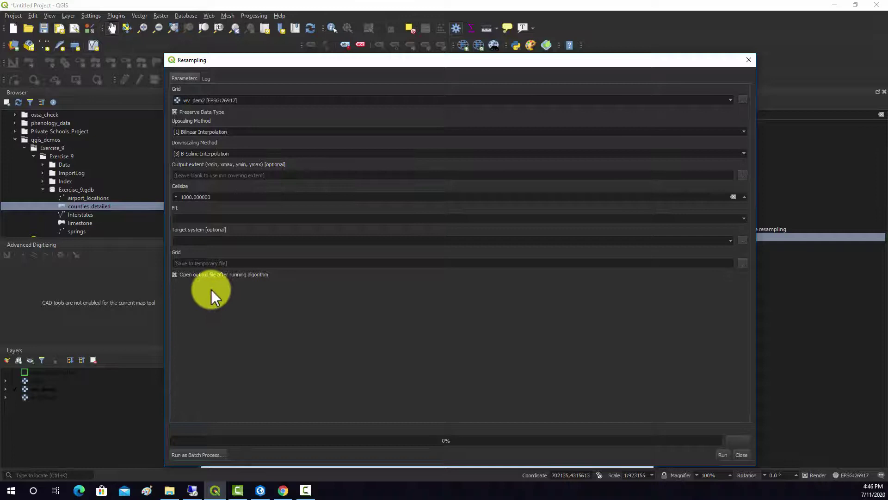
{"action": "left_click", "coordinate": [721, 455]}
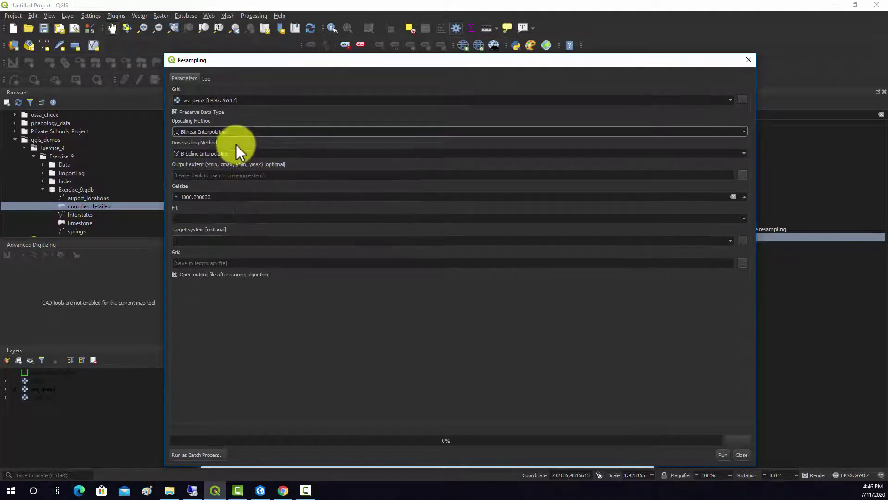
{"action": "left_click", "coordinate": [232, 218]}
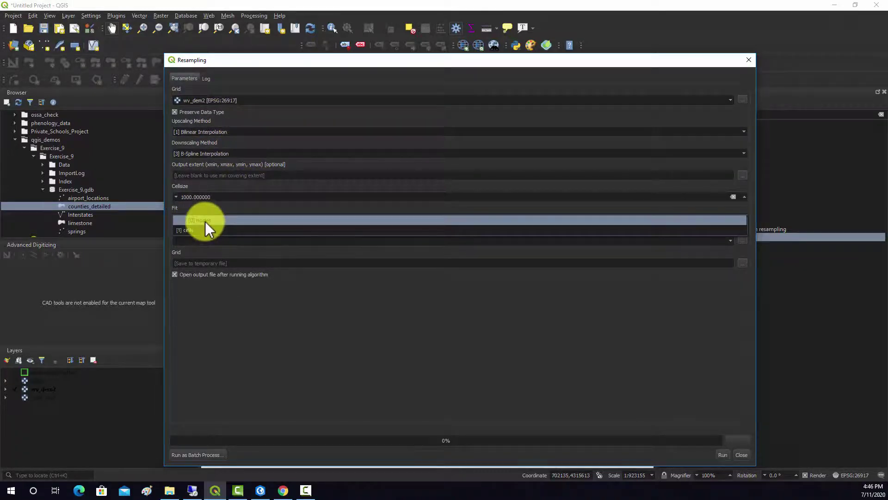
{"action": "left_click", "coordinate": [204, 220]}
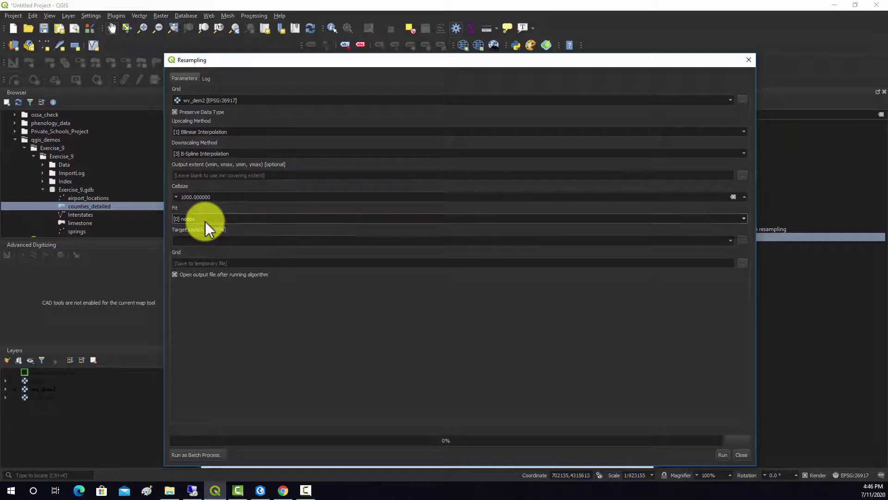
{"action": "left_click", "coordinate": [721, 455]}
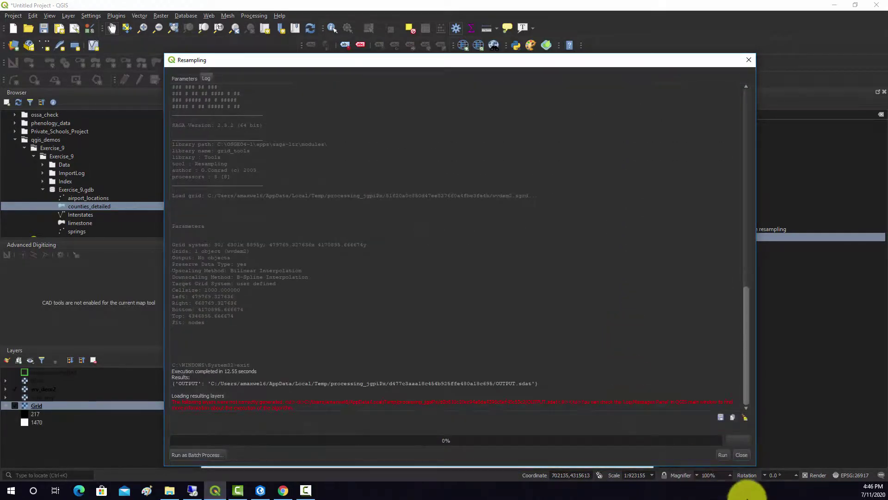
{"action": "left_click", "coordinate": [741, 458]}
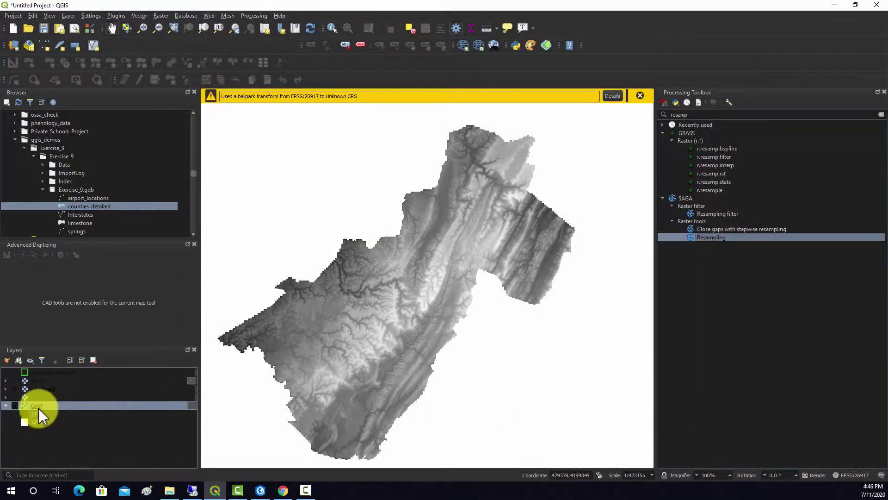
Step: Move the resampled elevation Grid layer above the other raster layers and examine its cells on the map
{"action": "left_click_drag", "start_coordinate": [38, 408], "coordinate": [41, 377]}
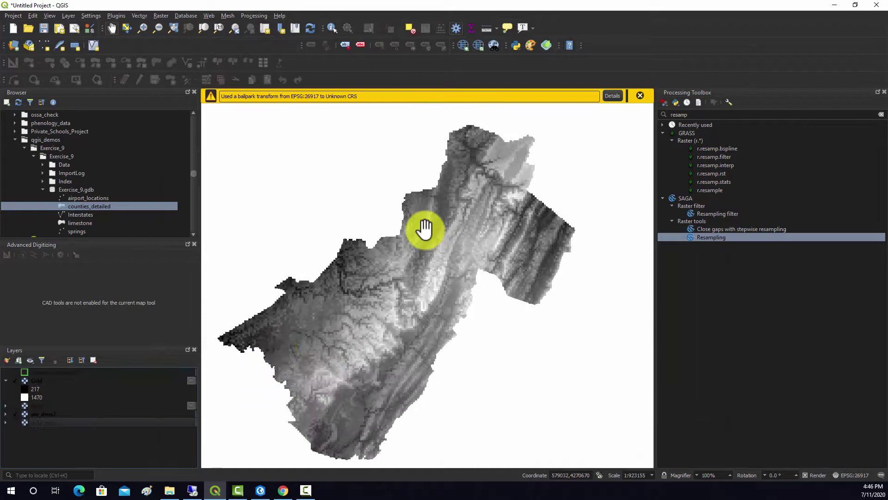
{"action": "scroll", "coordinate": [389, 317], "scroll_direction": "up", "scroll_amount": 4}
{"action": "scroll", "coordinate": [498, 251], "scroll_direction": "down", "scroll_amount": 6}
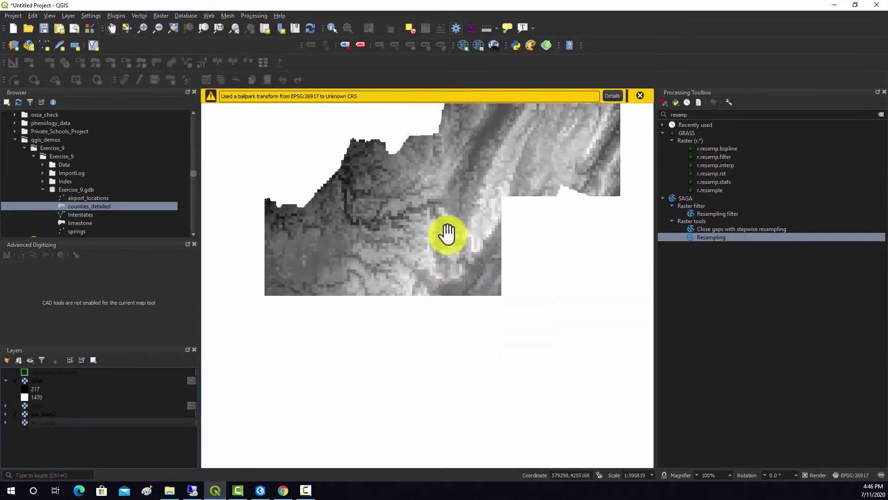
{"action": "scroll", "coordinate": [446, 234], "scroll_direction": "up", "scroll_amount": 2}
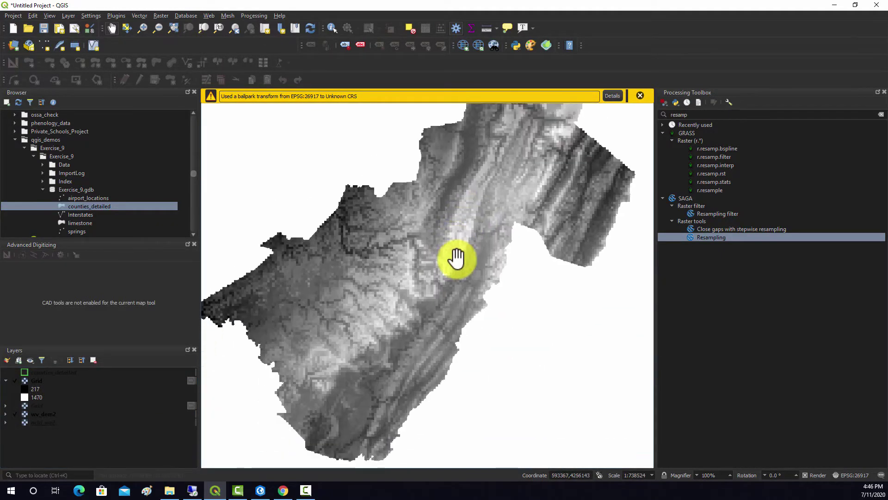